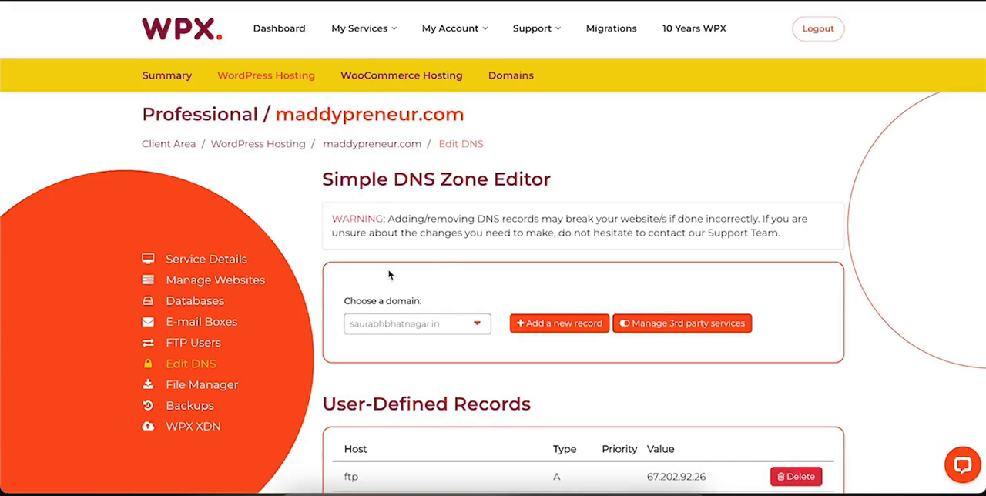
scroll(389, 275, down, 2)
scroll(390, 275, up, 2)
scroll(423, 196, down, 3)
scroll(424, 194, up, 3)
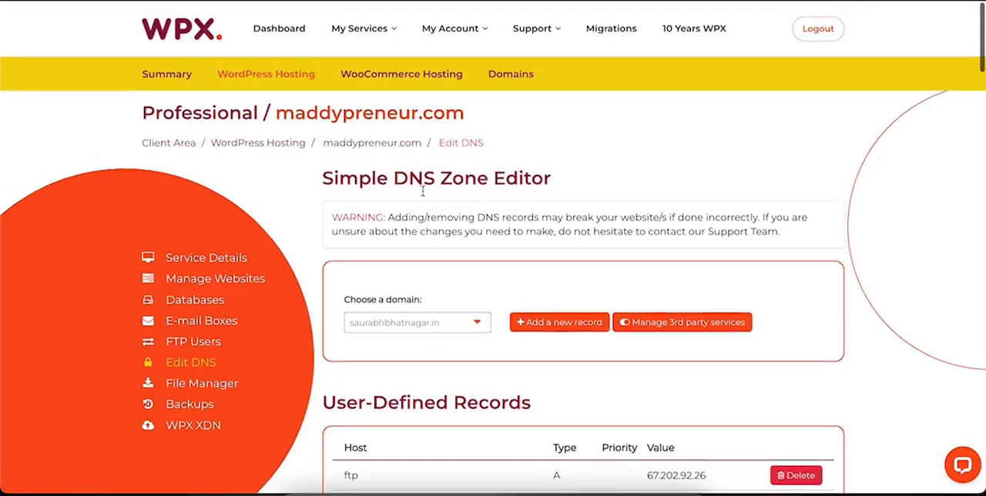
scroll(428, 247, down, 2)
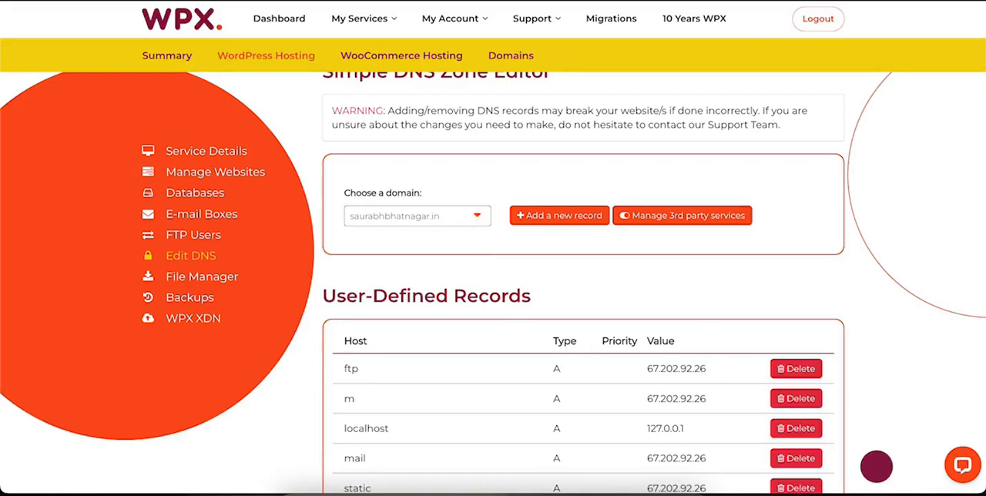
Step: Switch to FlexiFunnels and add the fleximaster subdomain of the .in domain chosen in the DNS editor as a new domain
click(697, 1)
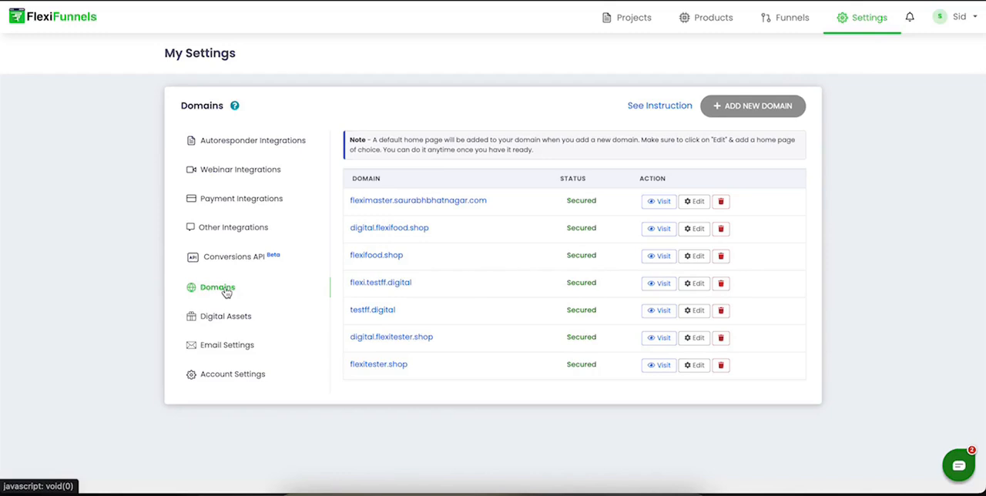
click(725, 106)
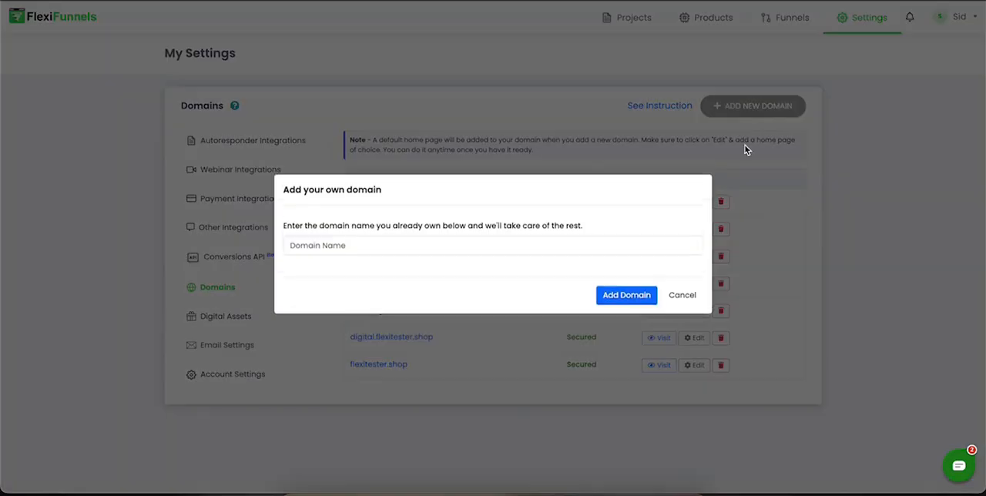
click(420, 246)
text(fleximaster.saurabhbhatnagr.in)
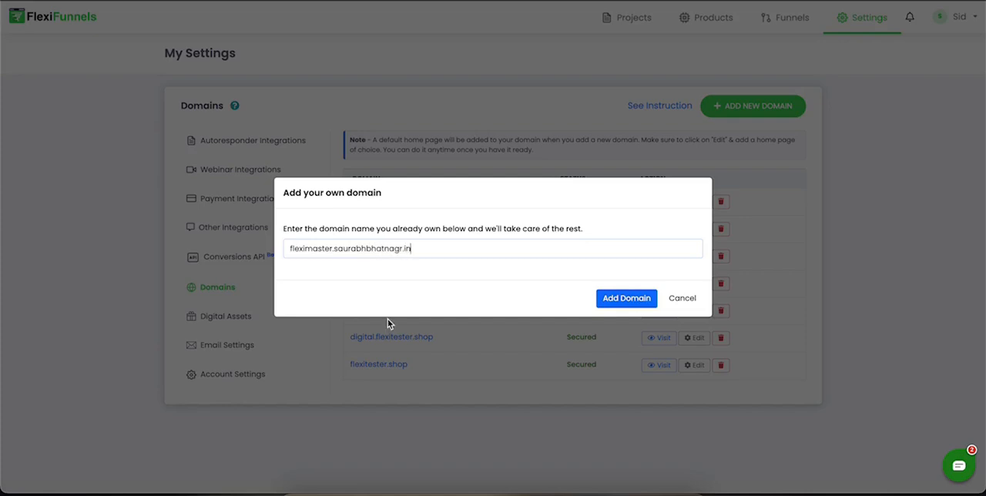
click(400, 248)
text(a)
drag(335, 248, 446, 247)
drag(286, 247, 332, 249)
click(623, 305)
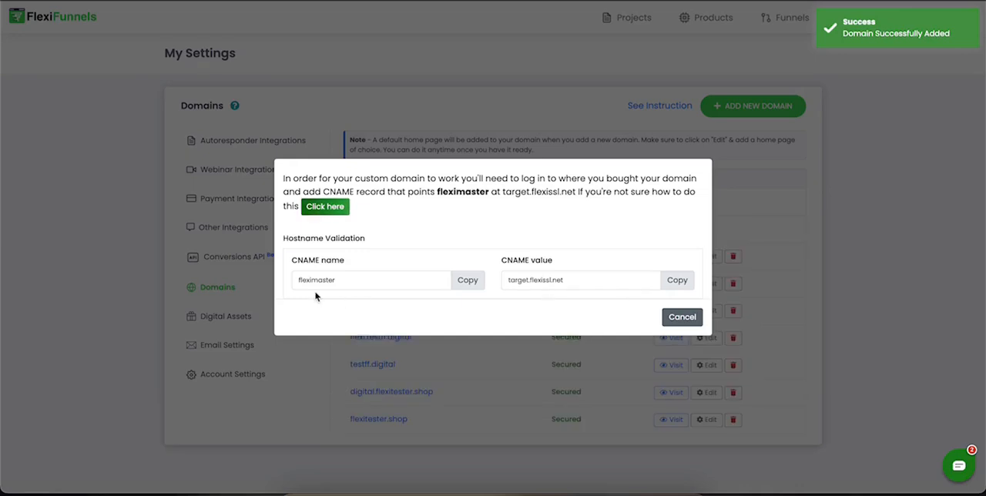
Step: Copy the CNAME name and start a new CNAME record in the WPX DNS editor with fleximaster as host
click(465, 287)
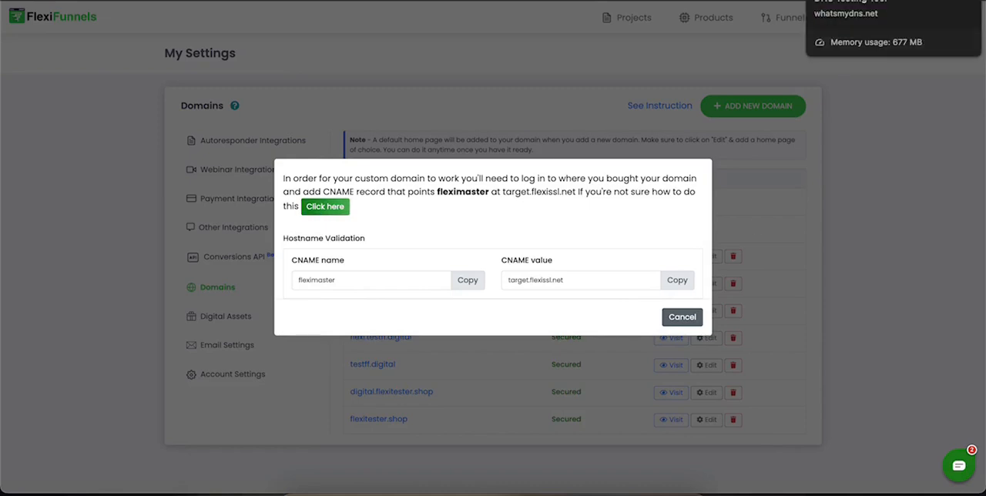
click(774, 0)
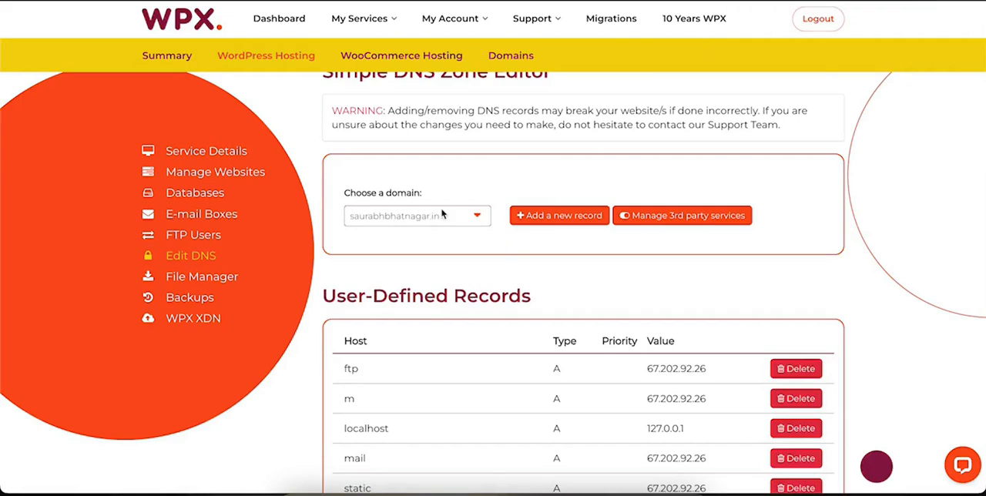
click(548, 222)
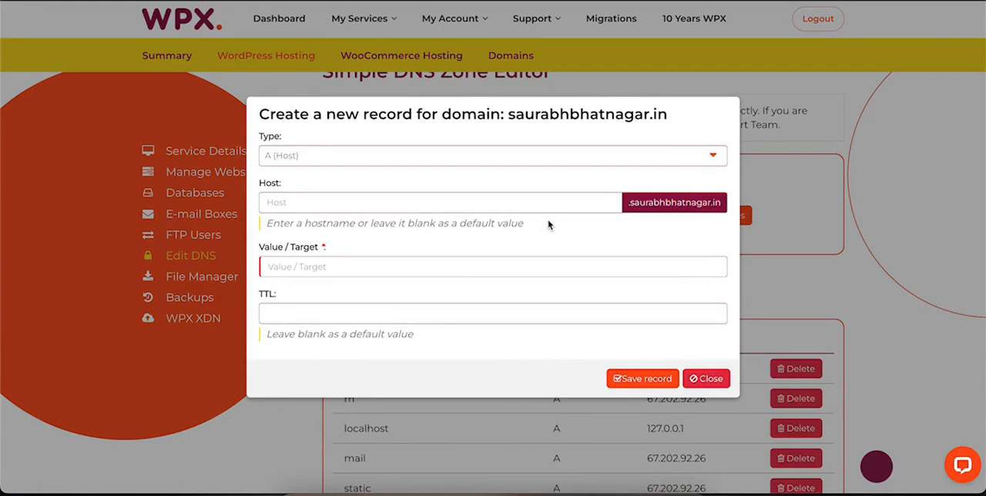
click(305, 156)
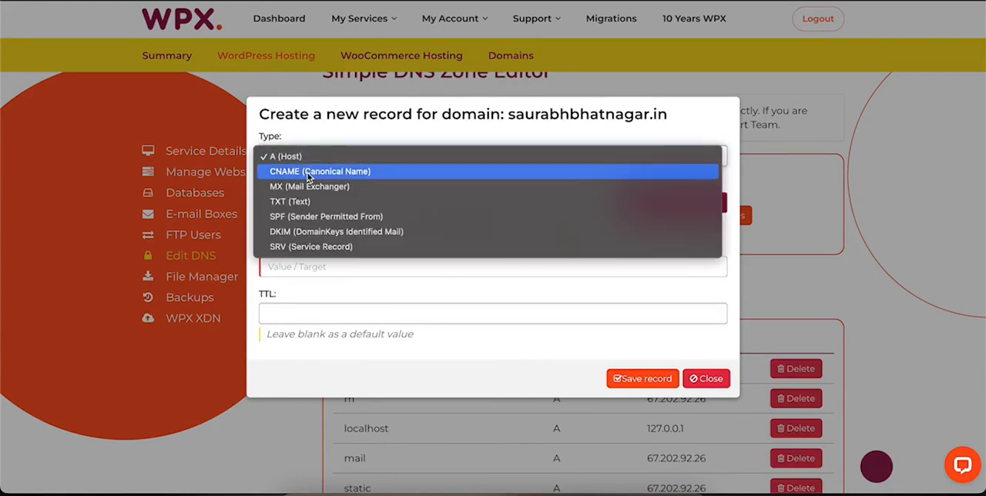
click(308, 169)
click(311, 204)
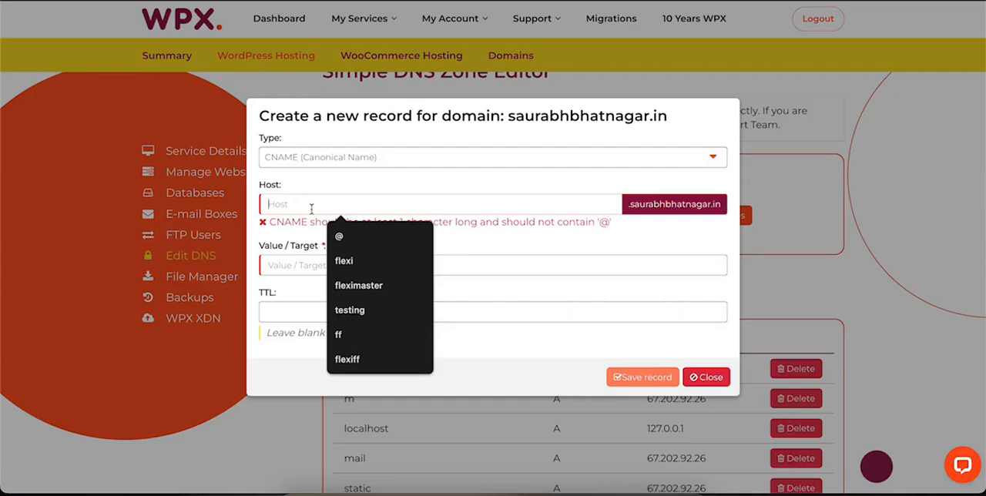
key(super+v)
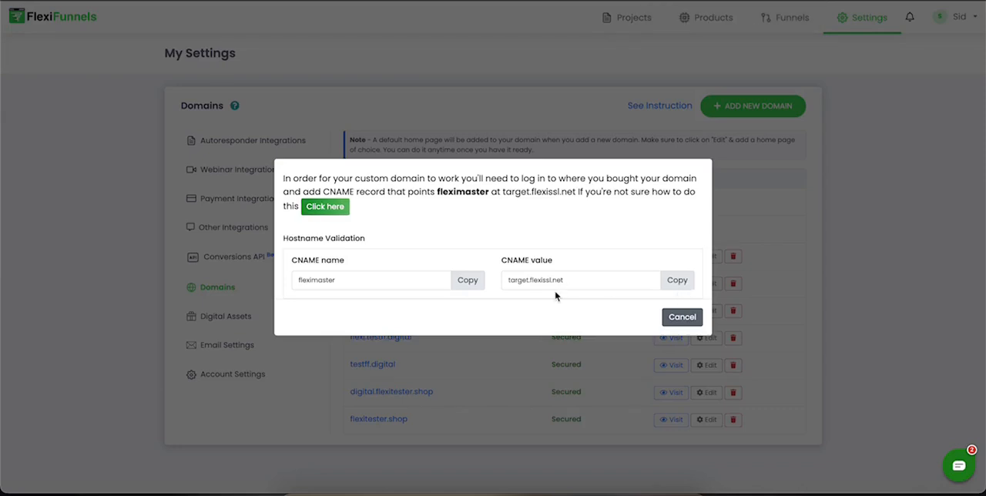
Step: Copy target.flexissl.net from FlexiFunnels into the CNAME record's target, save the record, and dismiss the FlexiFunnels CNAME instructions
click(683, 285)
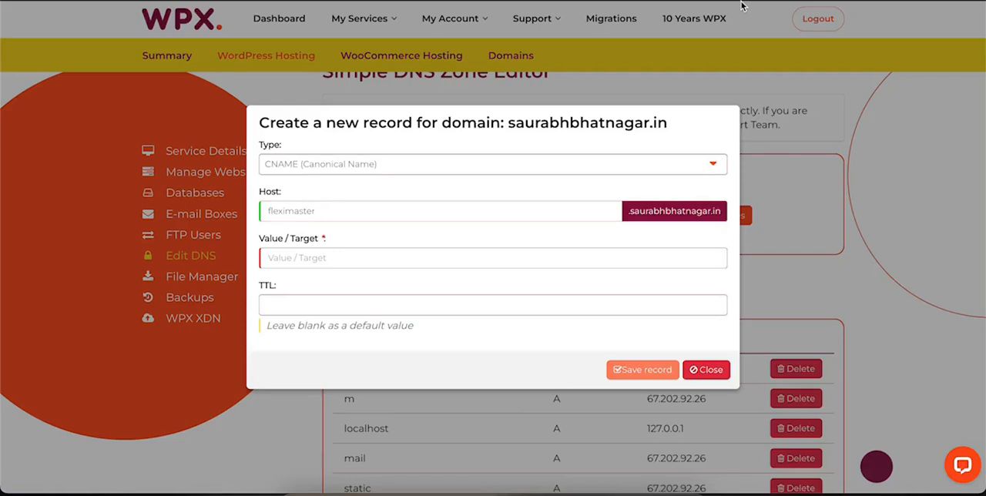
click(301, 261)
key(ctrl+v)
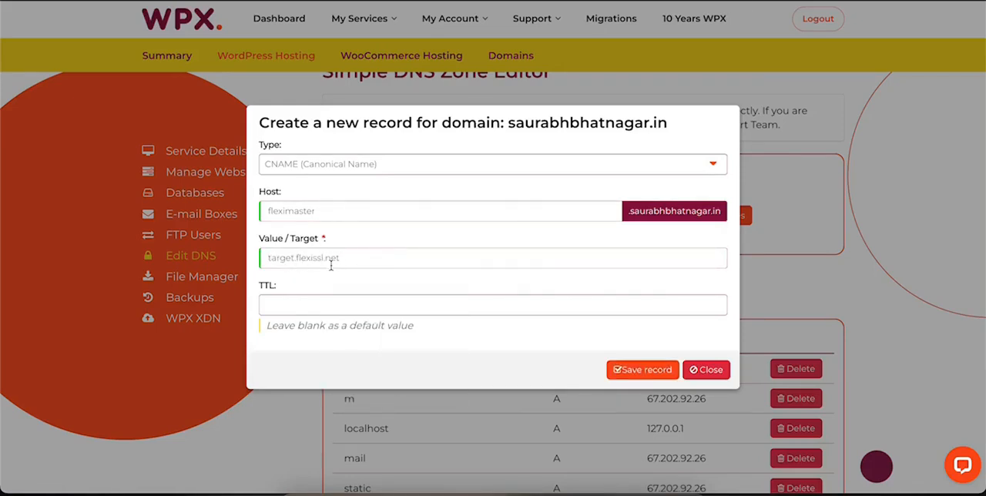
click(645, 370)
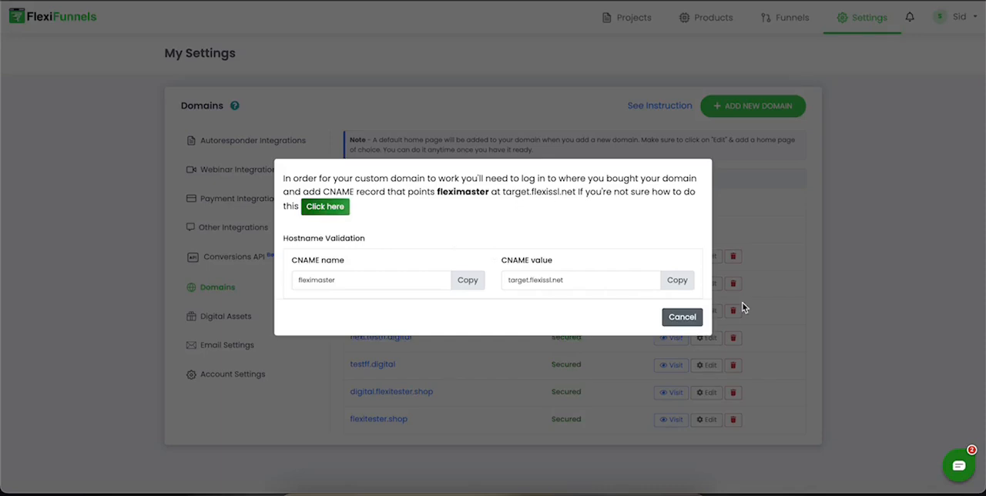
click(679, 316)
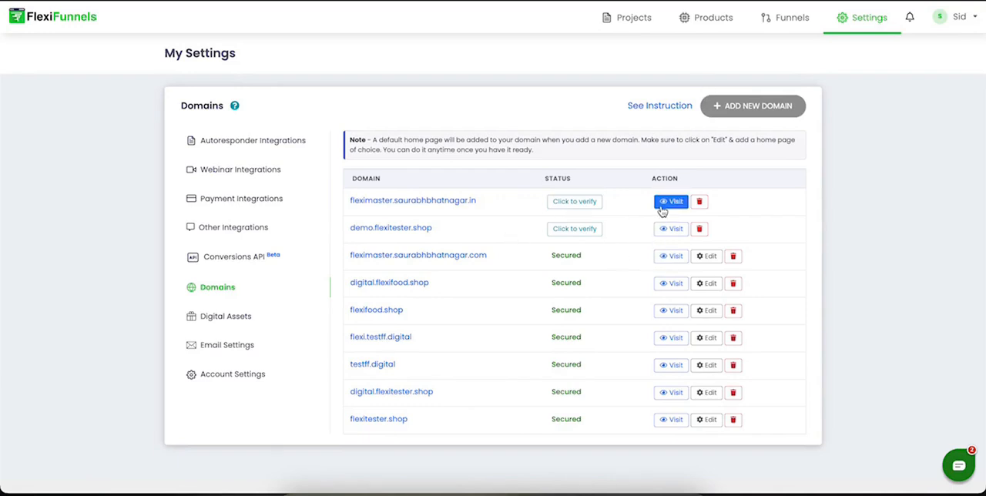
Step: Copy the new fleximaster .in subdomain and look up its CNAME propagation on whatsmydns.net
drag(481, 202, 350, 206)
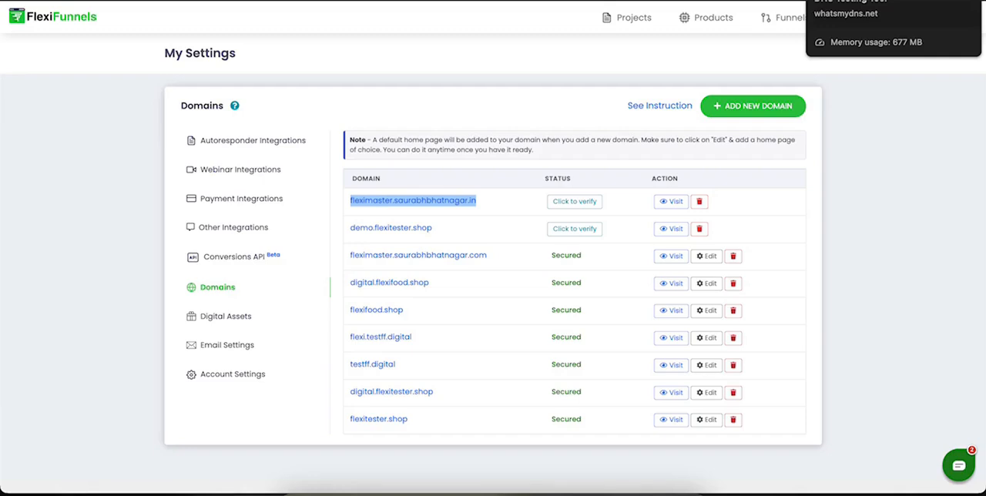
click(855, 1)
click(187, 101)
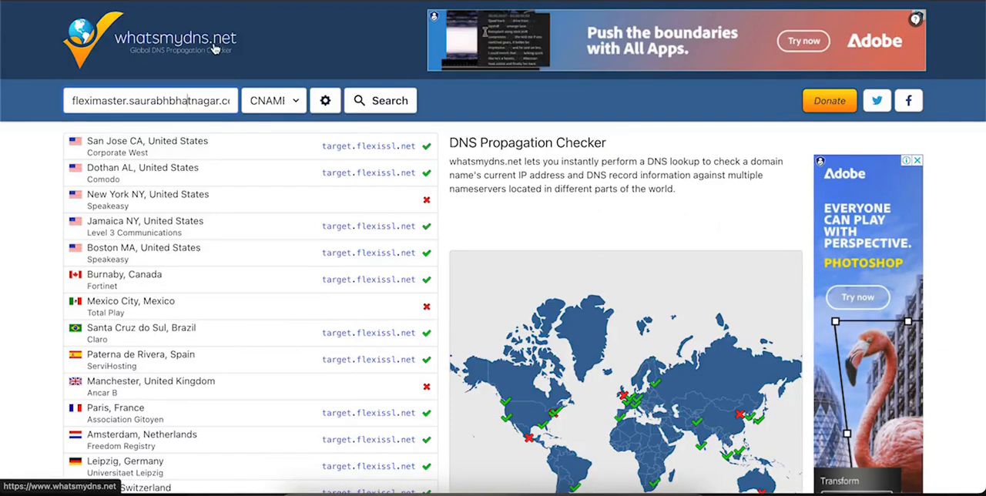
triple_click(124, 93)
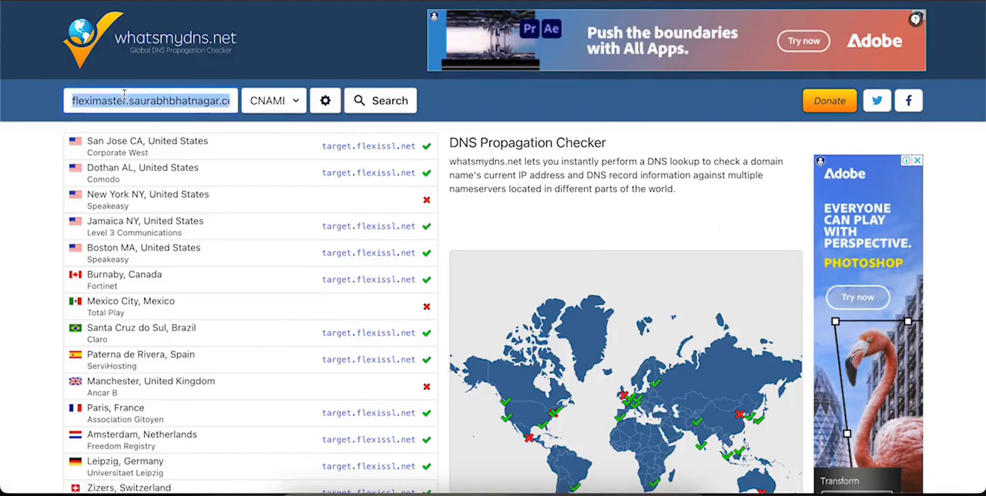
key(super+v)
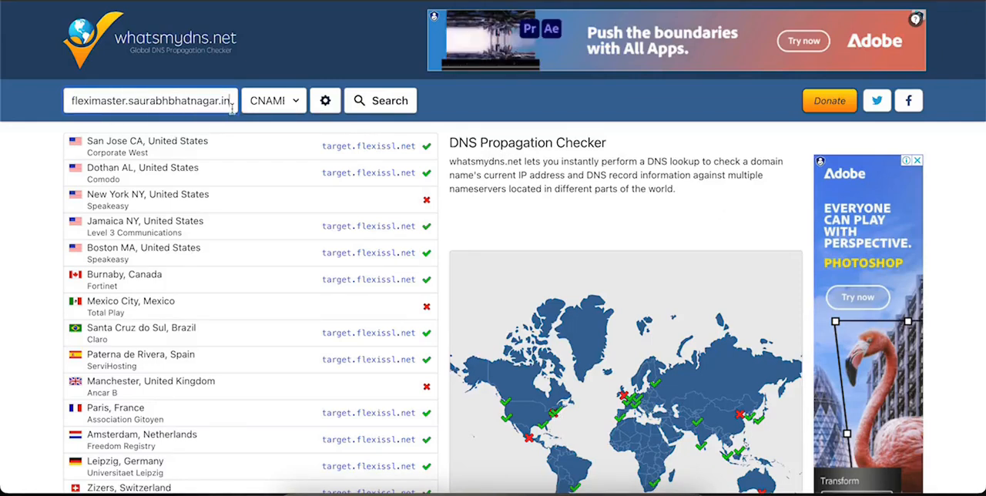
click(395, 109)
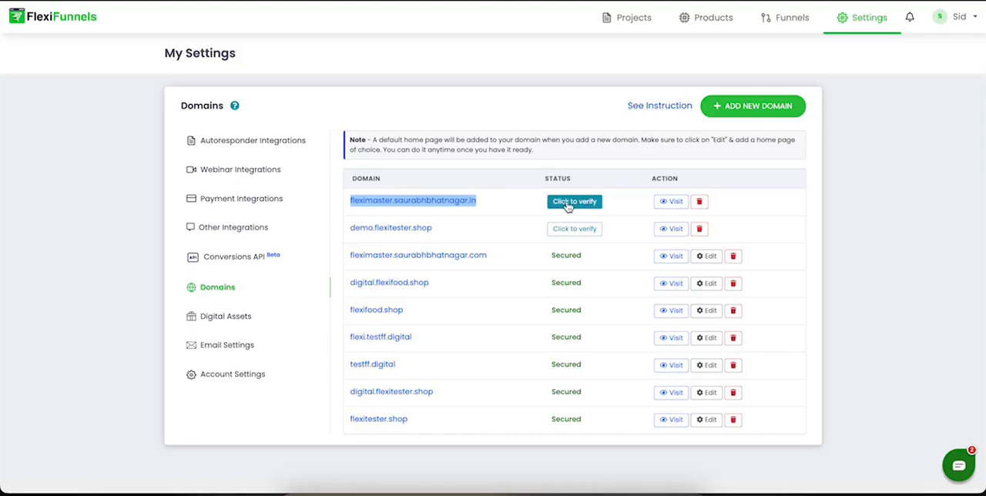
Step: Switch back to FlexiFunnels and verify the newly added fleximaster .in subdomain
click(570, 204)
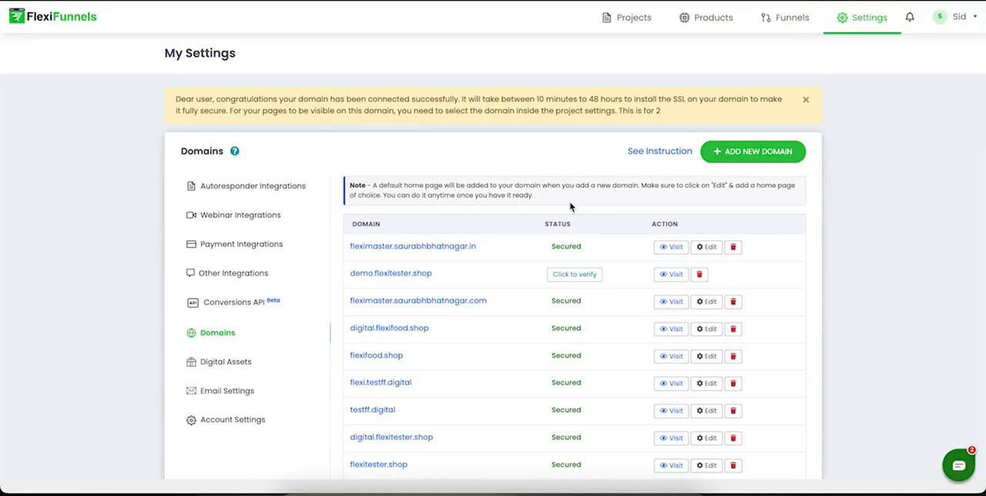
drag(503, 247, 348, 245)
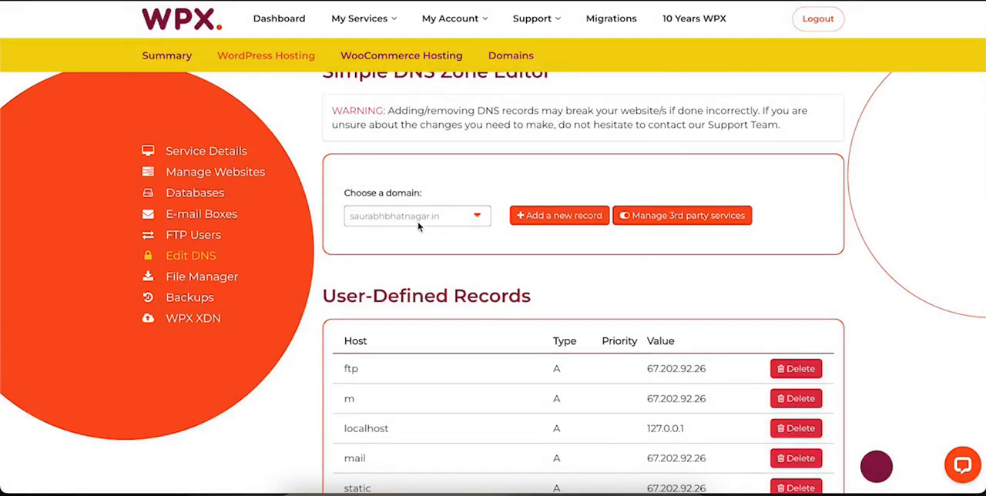
scroll(528, 347, down, 15)
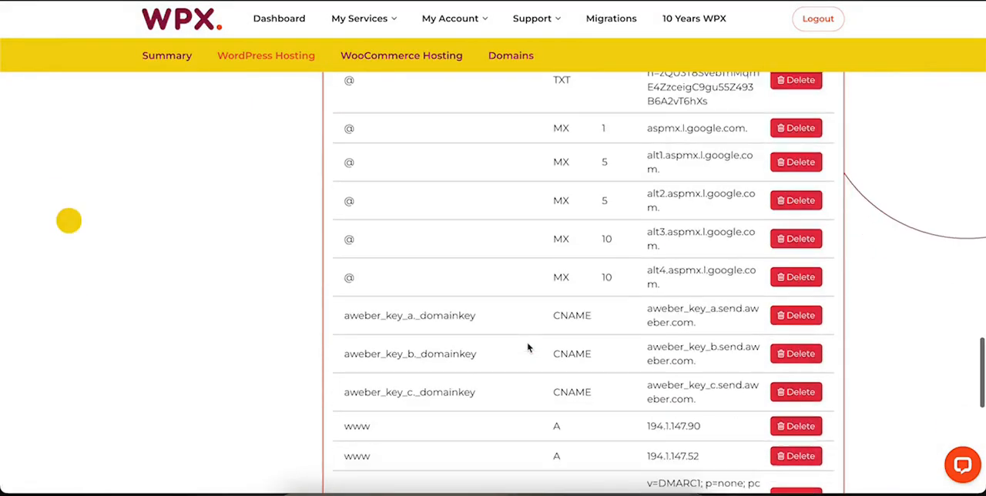
drag(347, 264, 444, 271)
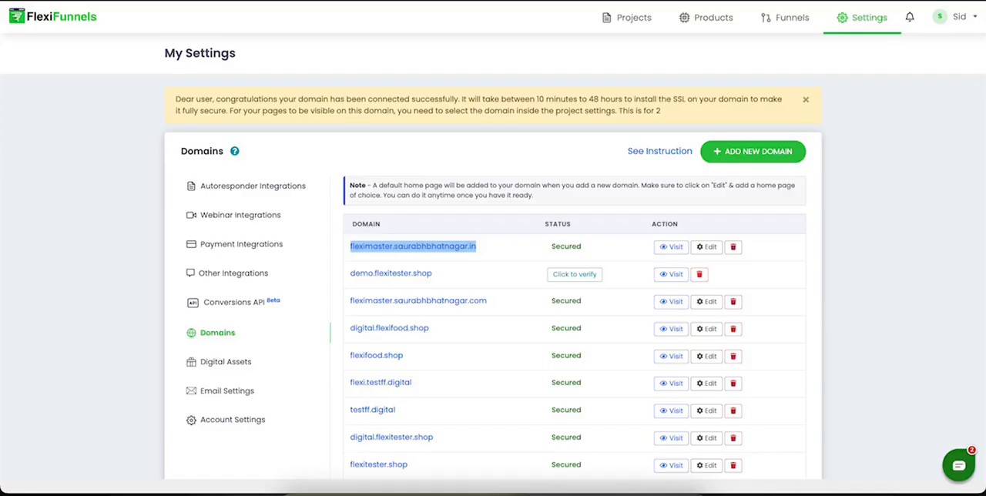
drag(488, 248, 341, 243)
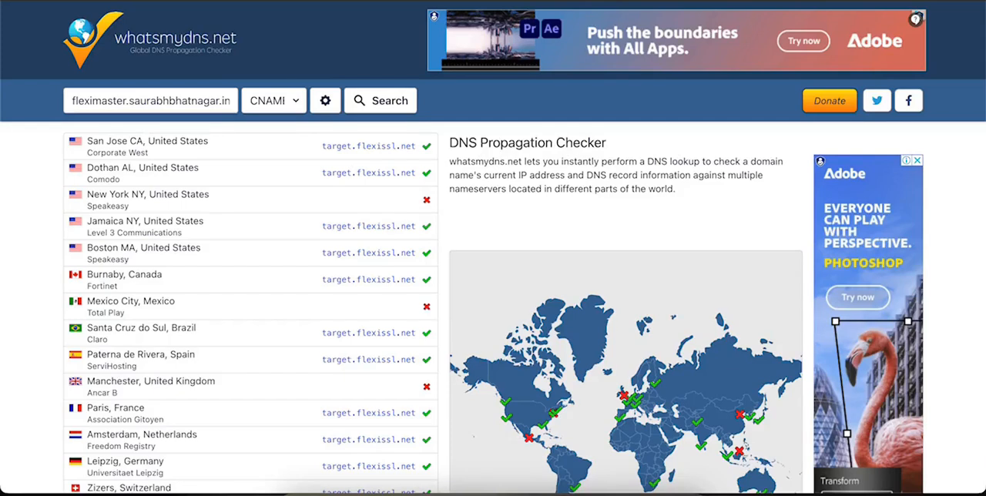
drag(209, 101, 113, 101)
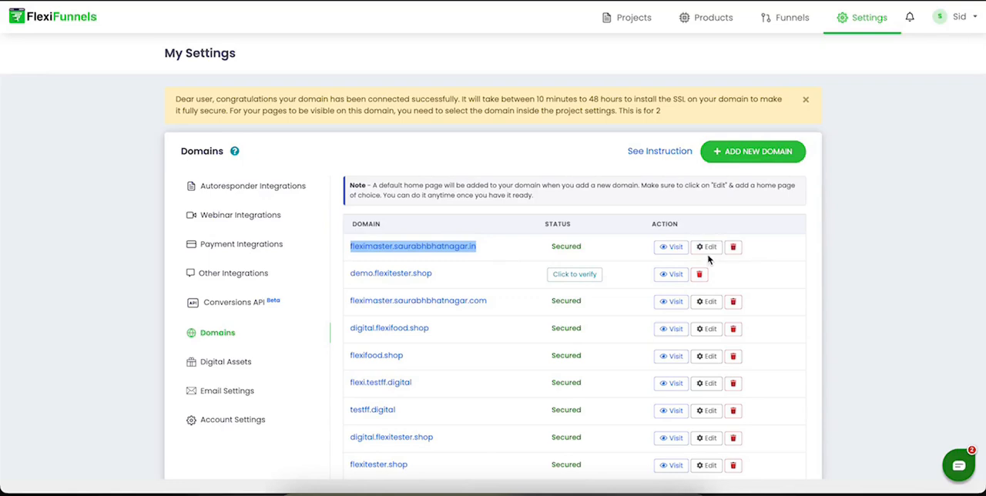
click(391, 262)
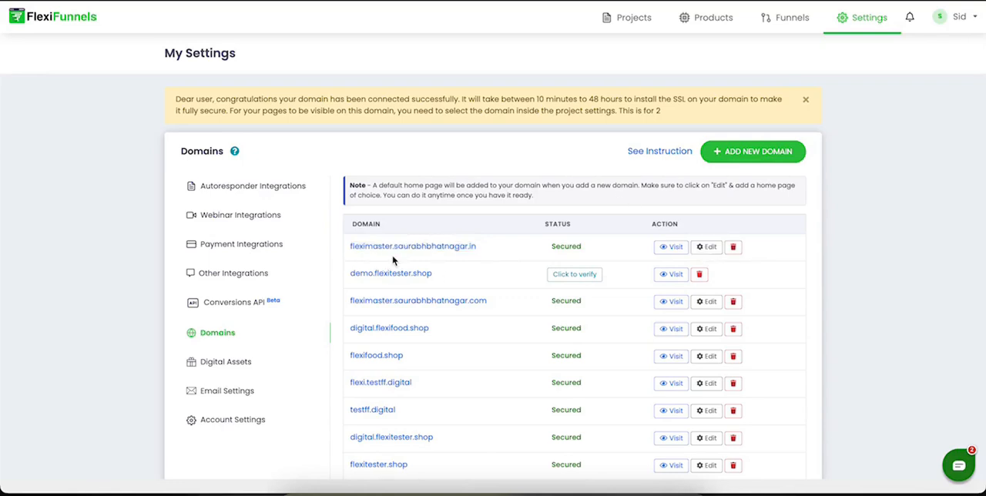
drag(493, 238, 356, 245)
click(515, 249)
Step: In the WPX DNS editor, fill in an A record with host @ and value 37.16.0.21, then close it without saving
click(759, 1)
scroll(482, 161, up, 20)
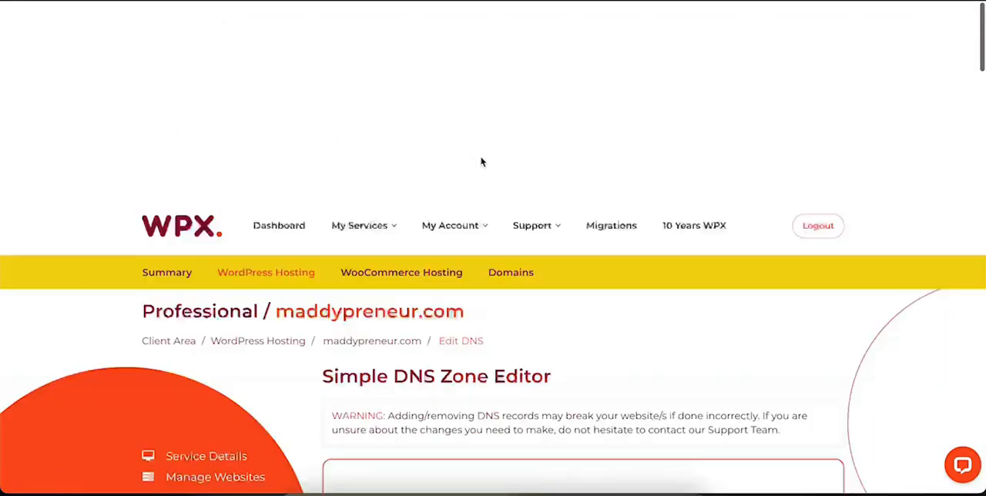
scroll(460, 158, down, 3)
click(556, 129)
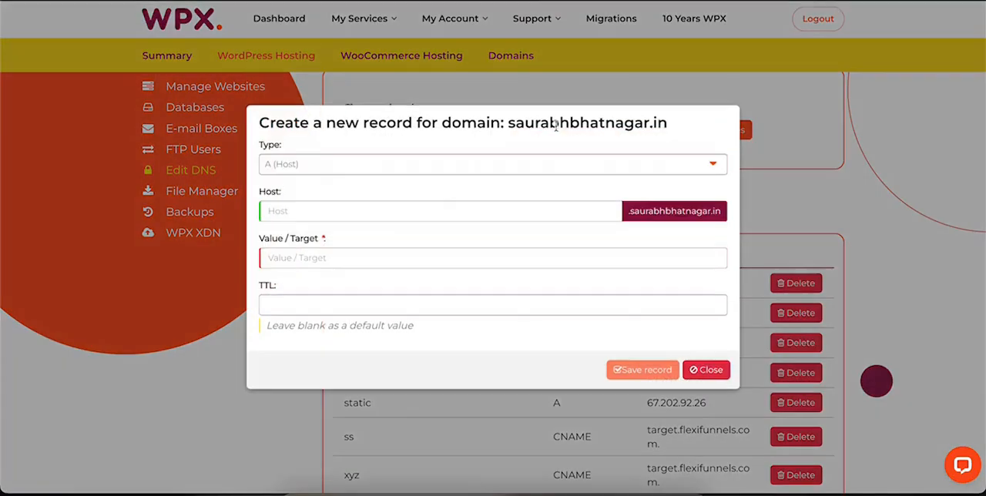
click(281, 167)
click(280, 167)
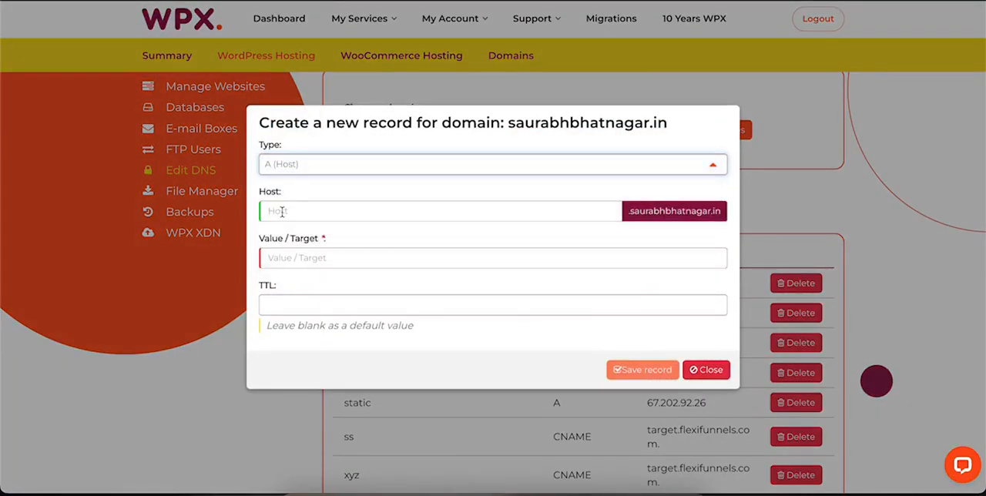
click(282, 211)
click(339, 243)
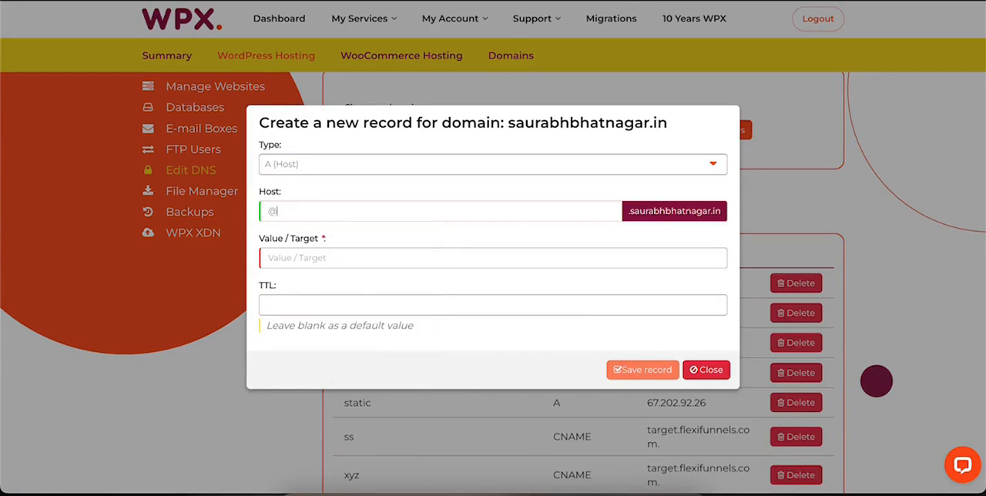
click(297, 257)
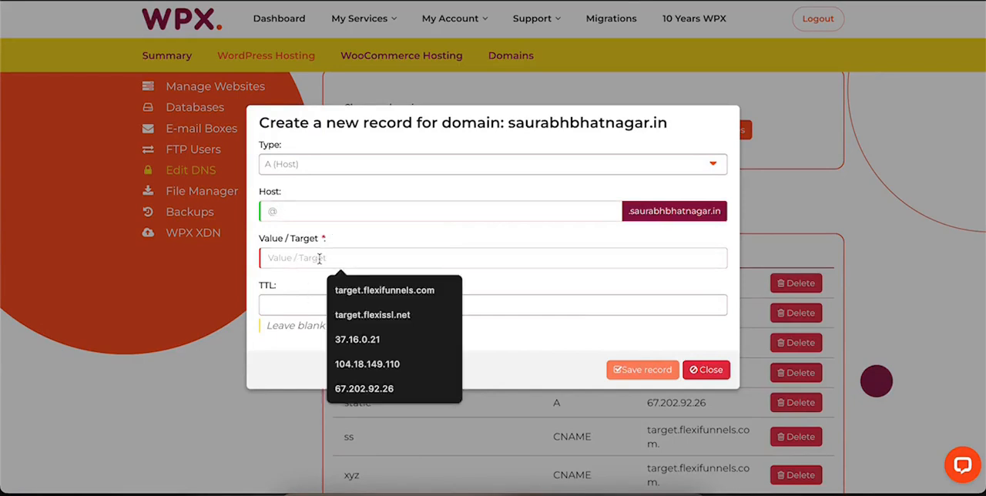
click(379, 340)
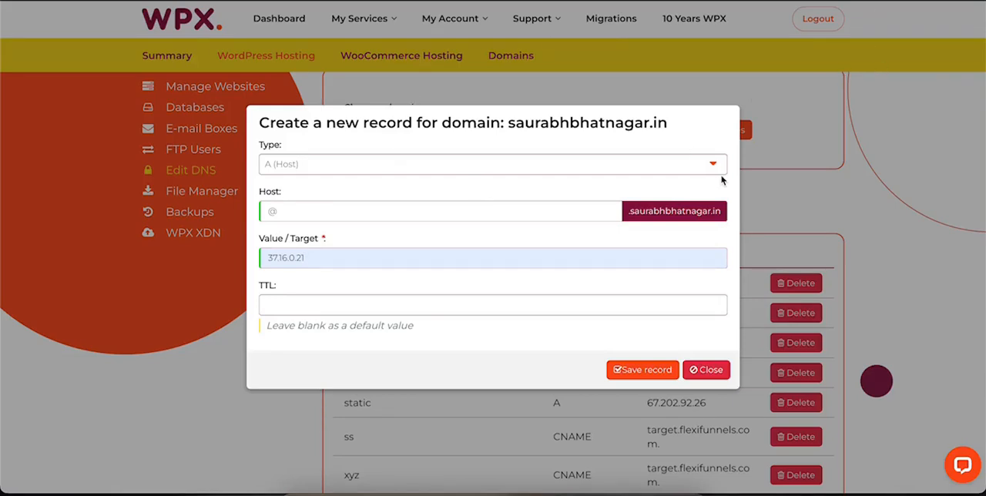
click(714, 373)
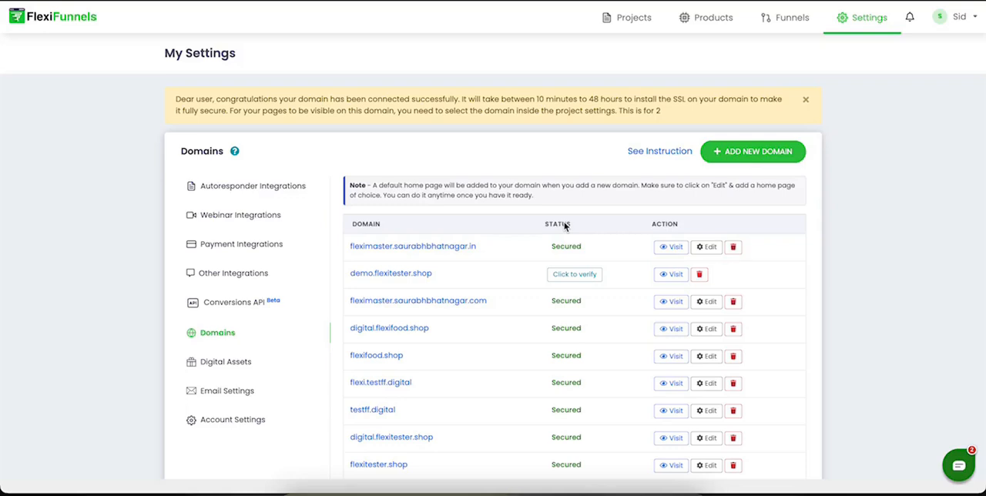
Step: In FlexiFunnels, set the fleximaster .in subdomain's root page to "Onboarding session 29/01/25 / Checkout" and save
click(709, 247)
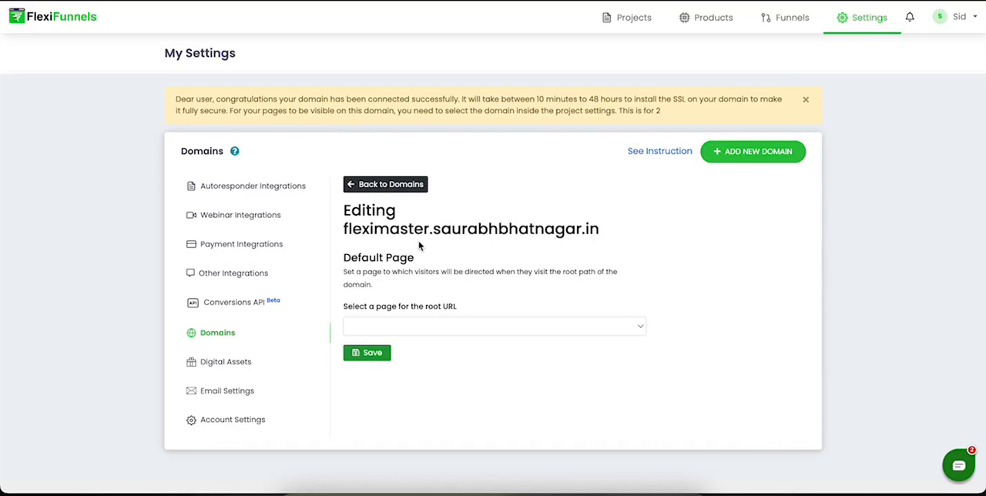
drag(347, 259, 378, 286)
click(377, 289)
click(422, 326)
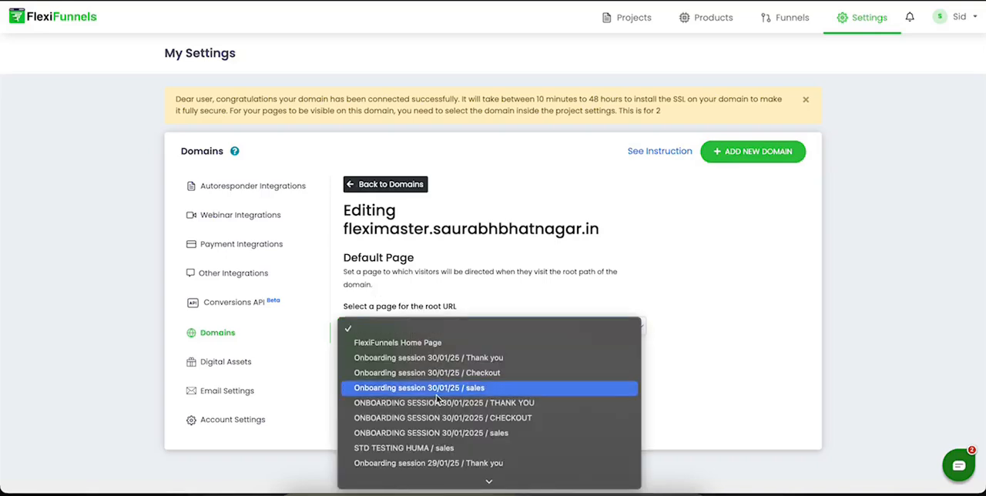
scroll(437, 398, down, 5)
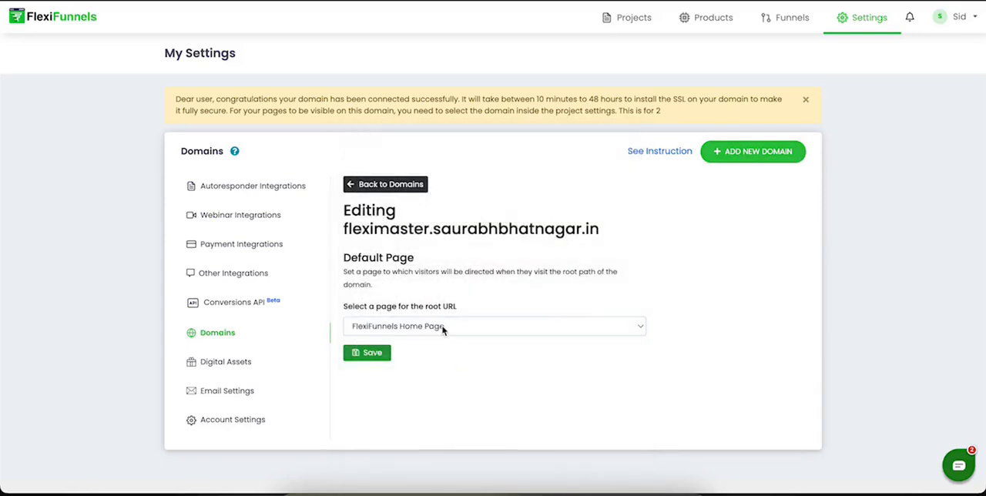
click(443, 330)
click(429, 461)
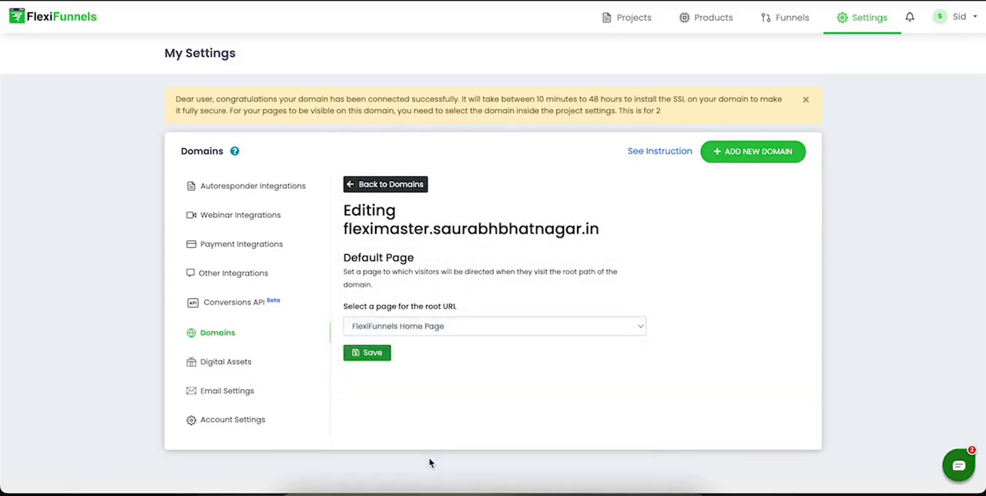
click(373, 353)
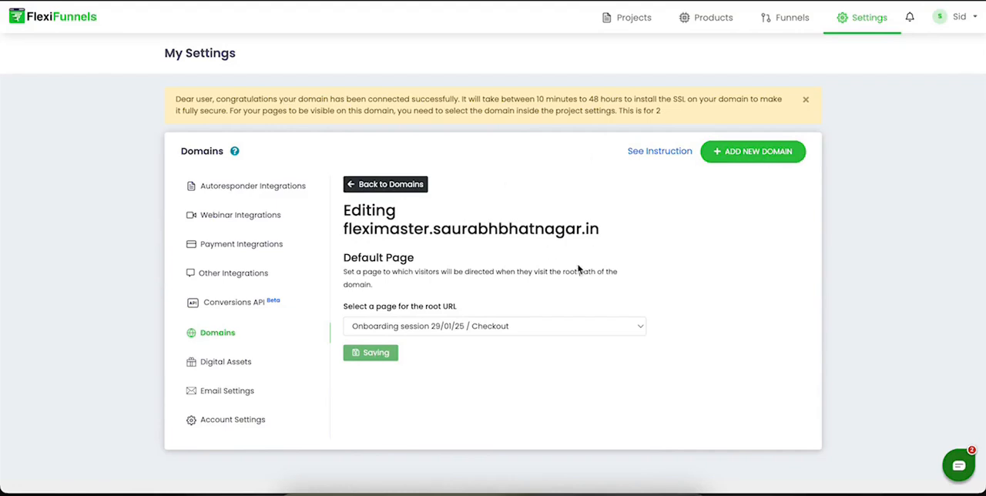